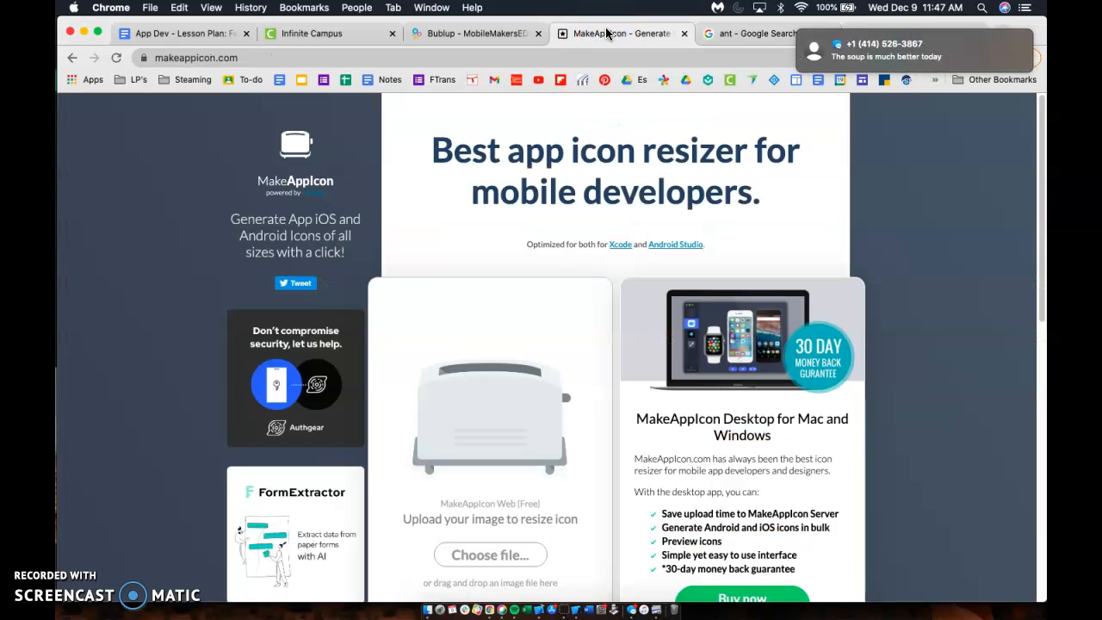
# Step: Scroll the MakeAppIcon upload page and highlight the recommended 1536x1536 image size
pyautogui.click(521, 561)
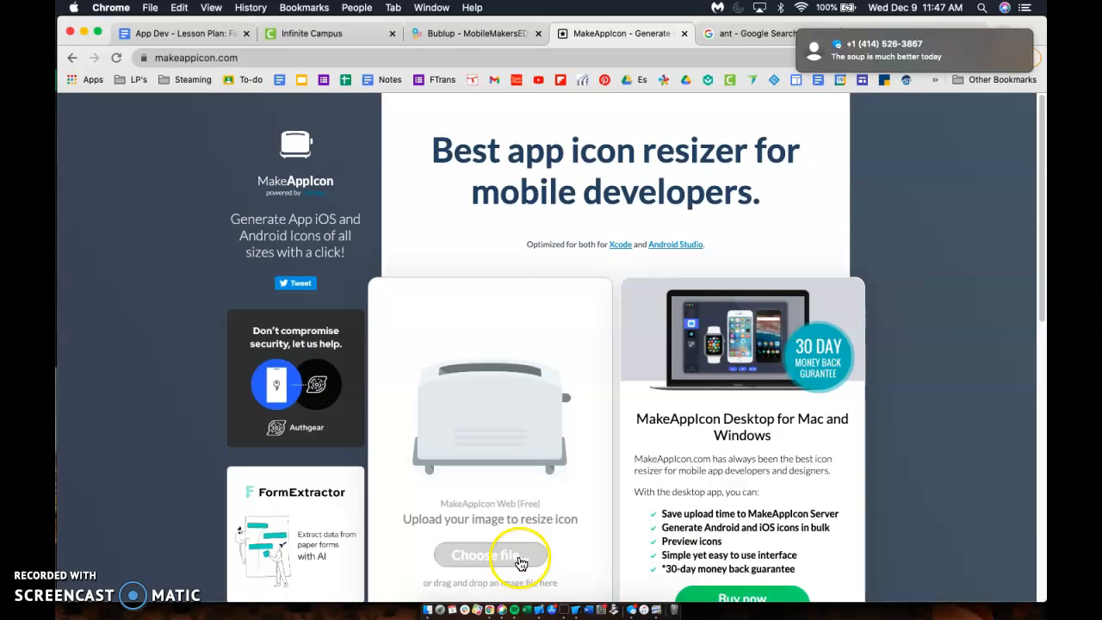
pyautogui.scroll(-2, 508, 406)
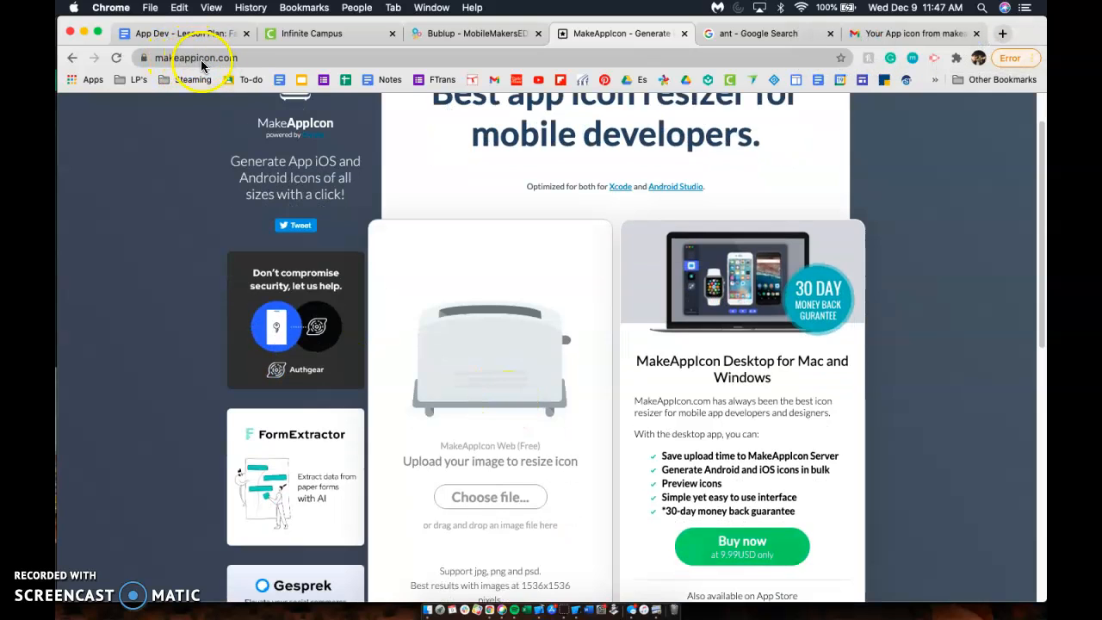
pyautogui.scroll(-1, 538, 579)
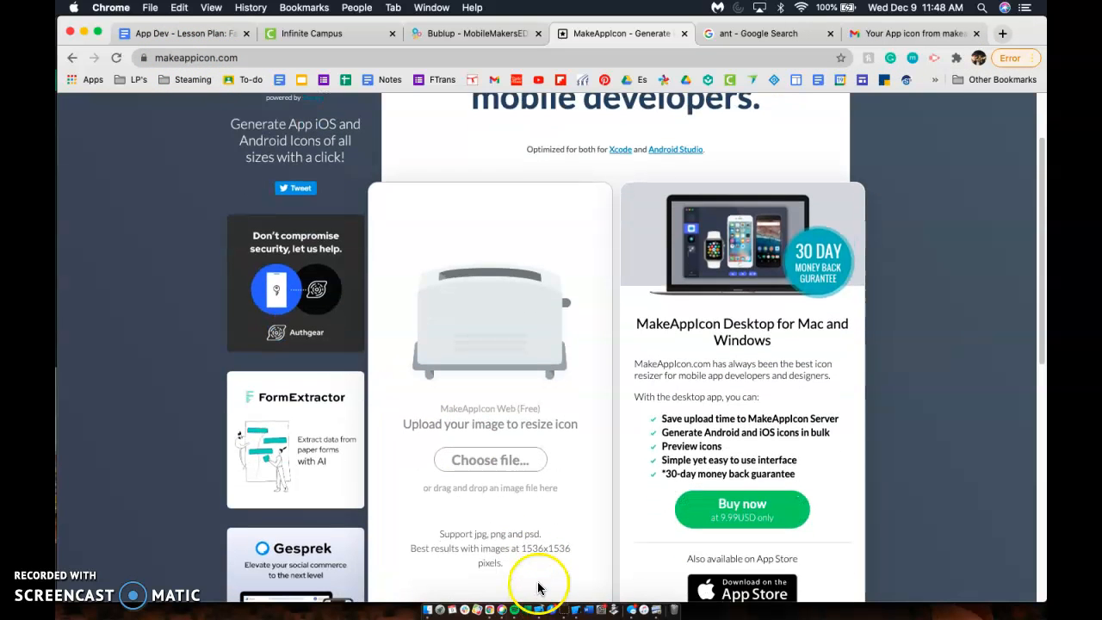
pyautogui.moveTo(519, 554); pyautogui.dragTo(577, 557)
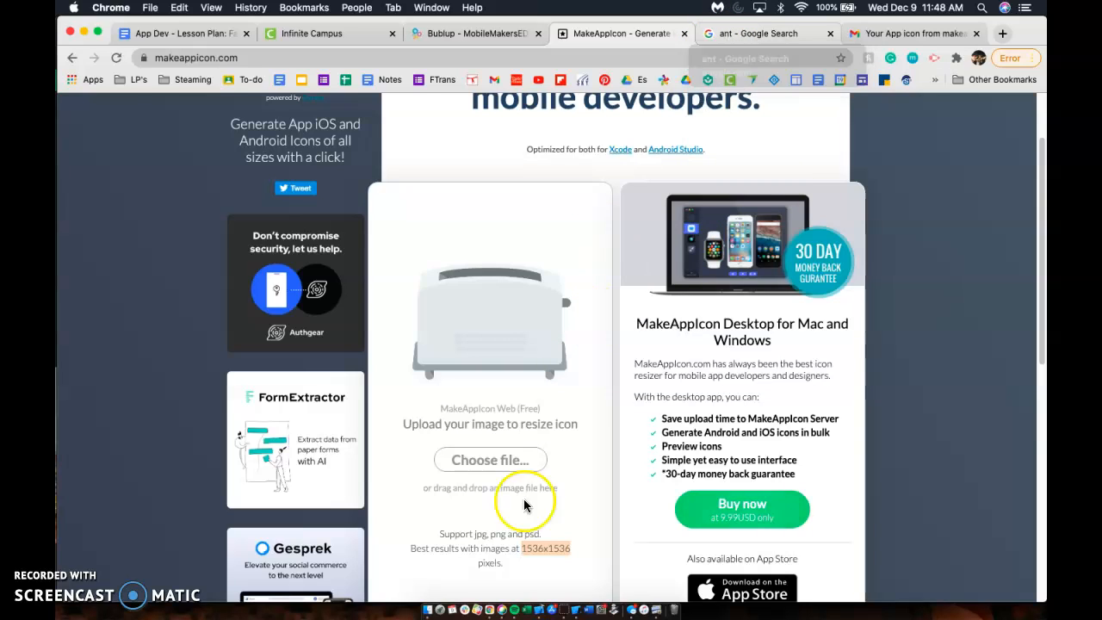
# Step: Enlarge the Fire Ant illustration from the ant image results, cancelling a second Save Image As
pyautogui.click(751, 33)
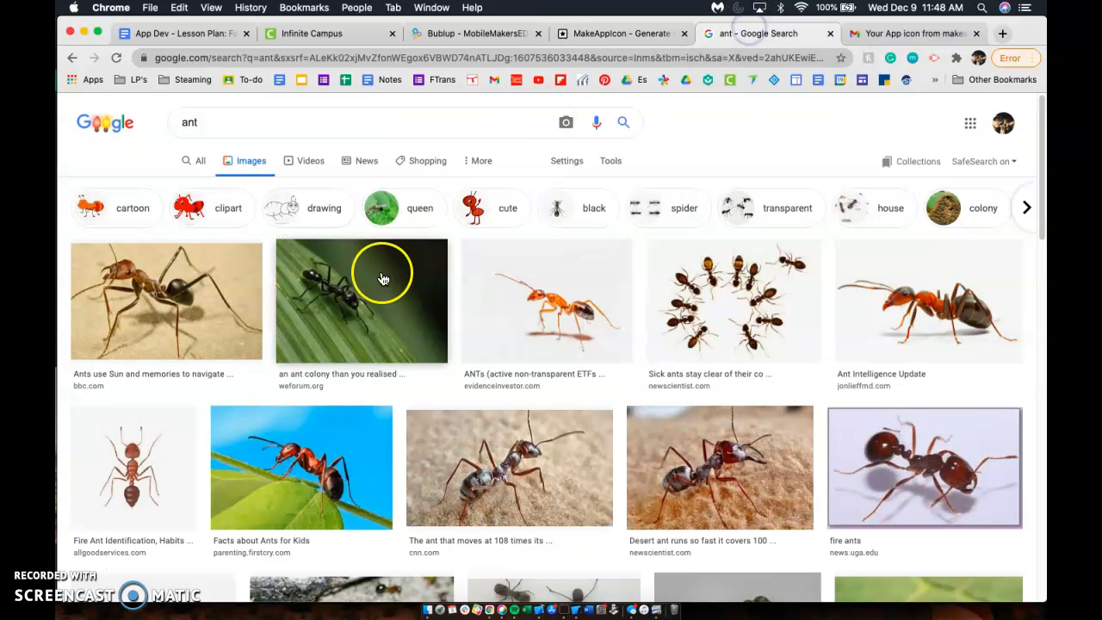
pyautogui.click(164, 444)
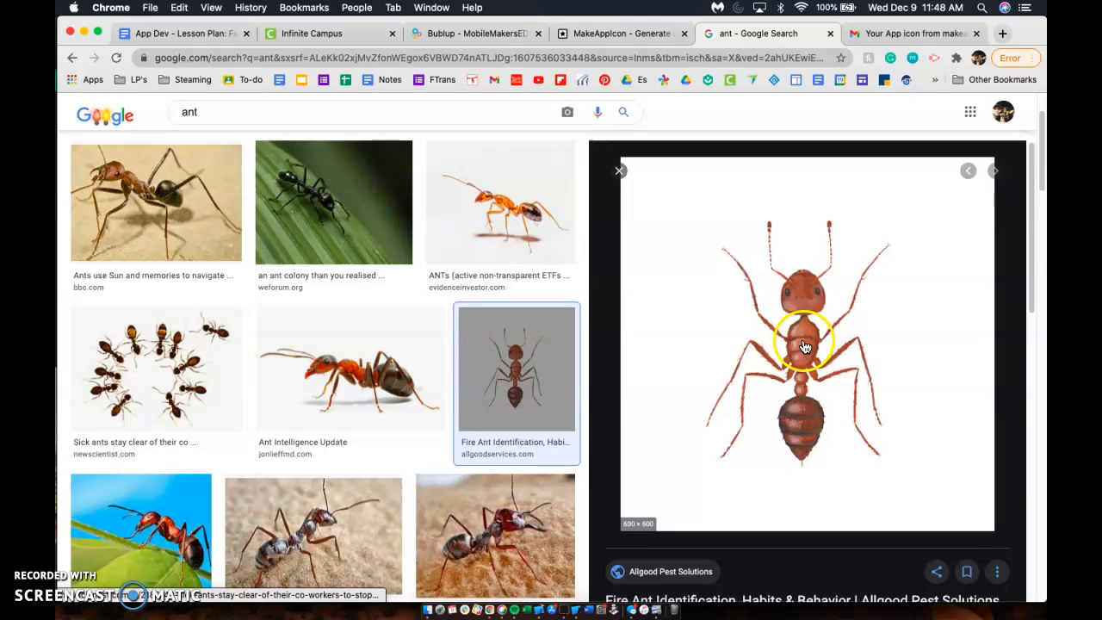
pyautogui.rightClick(803, 342)
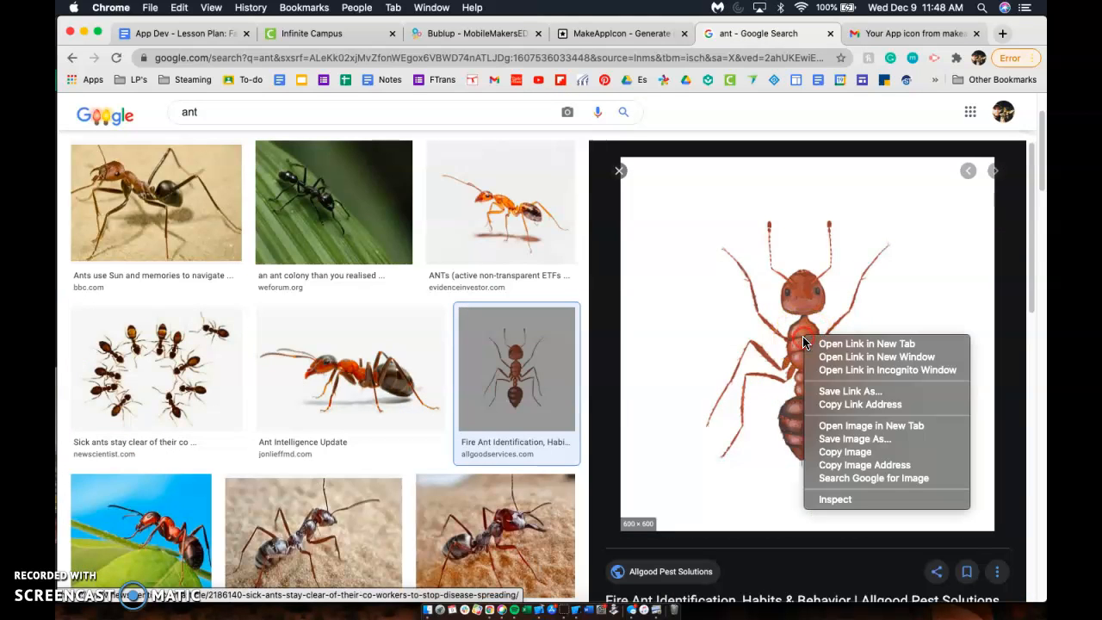
pyautogui.click(839, 436)
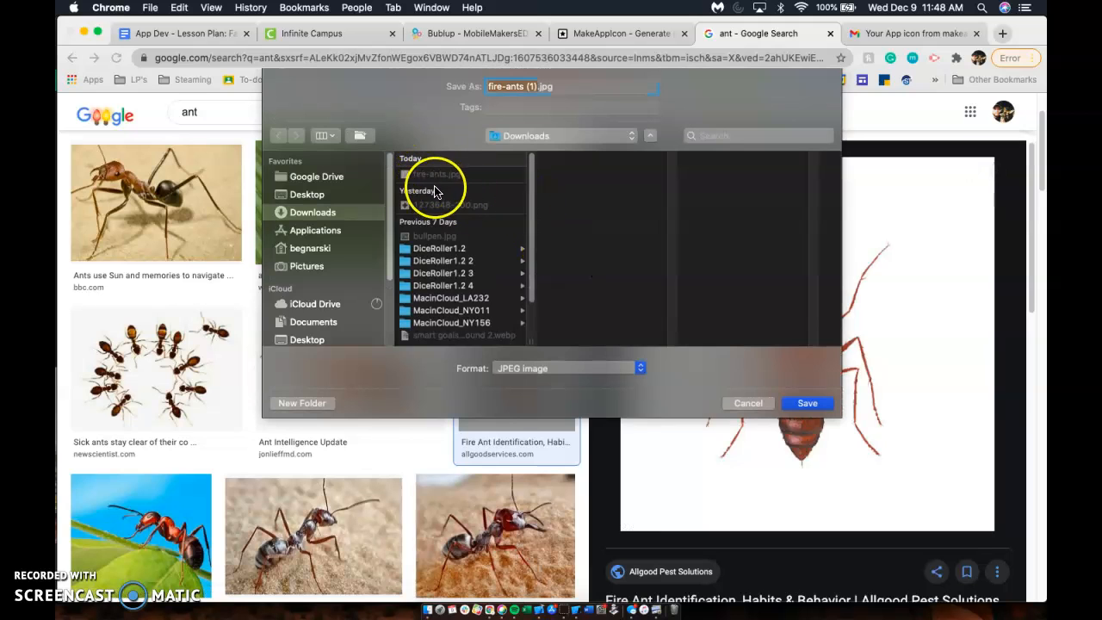
pyautogui.click(749, 402)
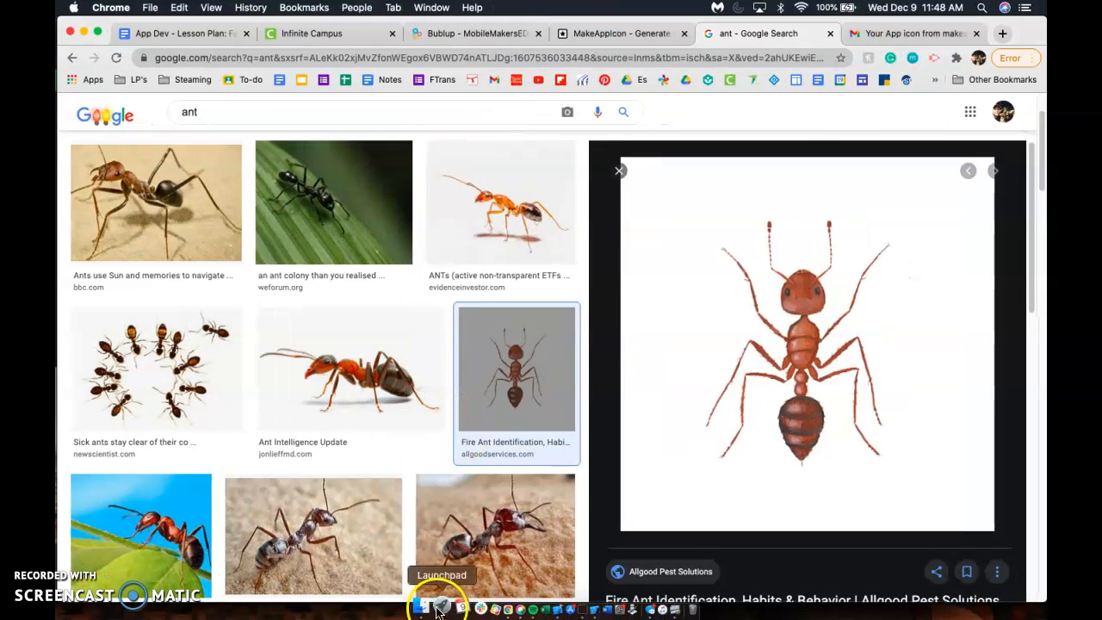
# Step: Open fire-ants.jpg from Downloads in Preview and drag a selection over the ant
pyautogui.click(422, 609)
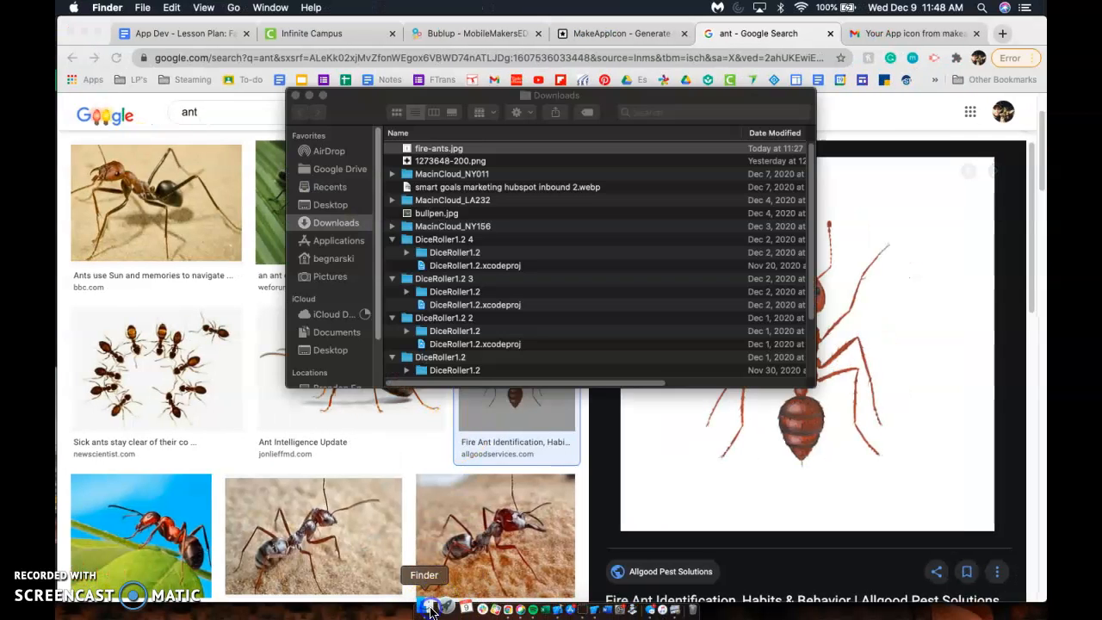
pyautogui.doubleClick(441, 155)
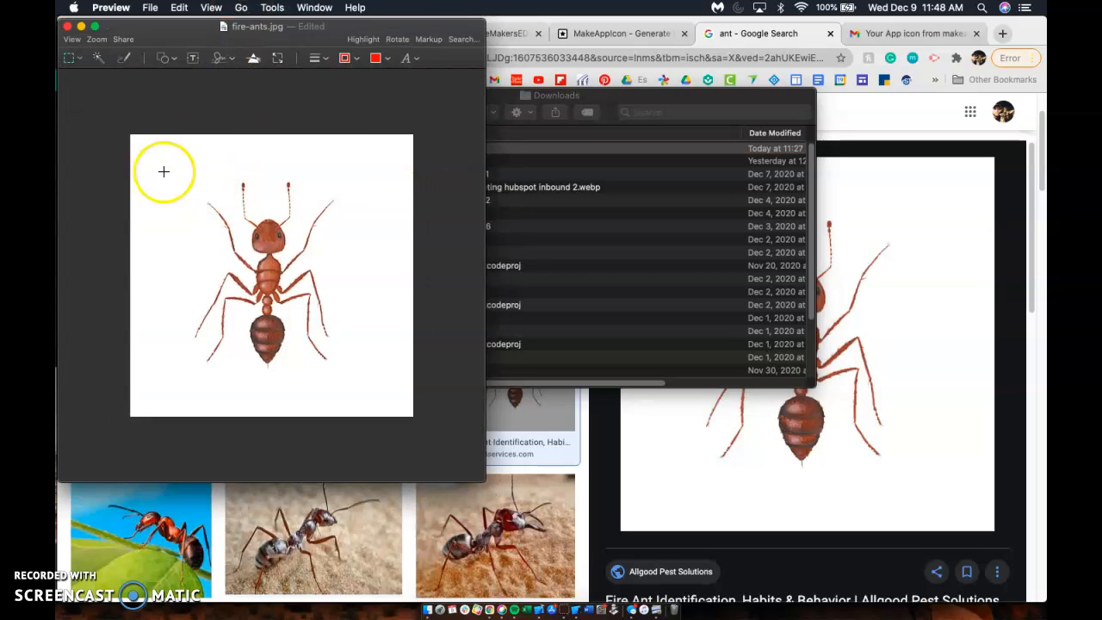
pyautogui.click(272, 8)
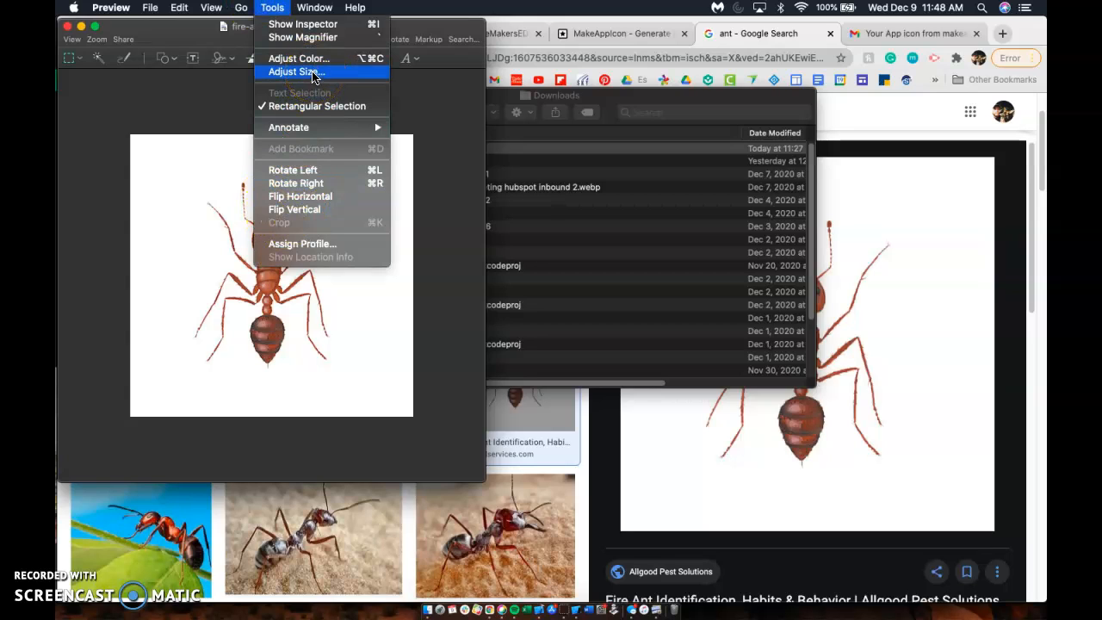
pyautogui.click(133, 140)
pyautogui.moveTo(132, 138); pyautogui.dragTo(410, 412)
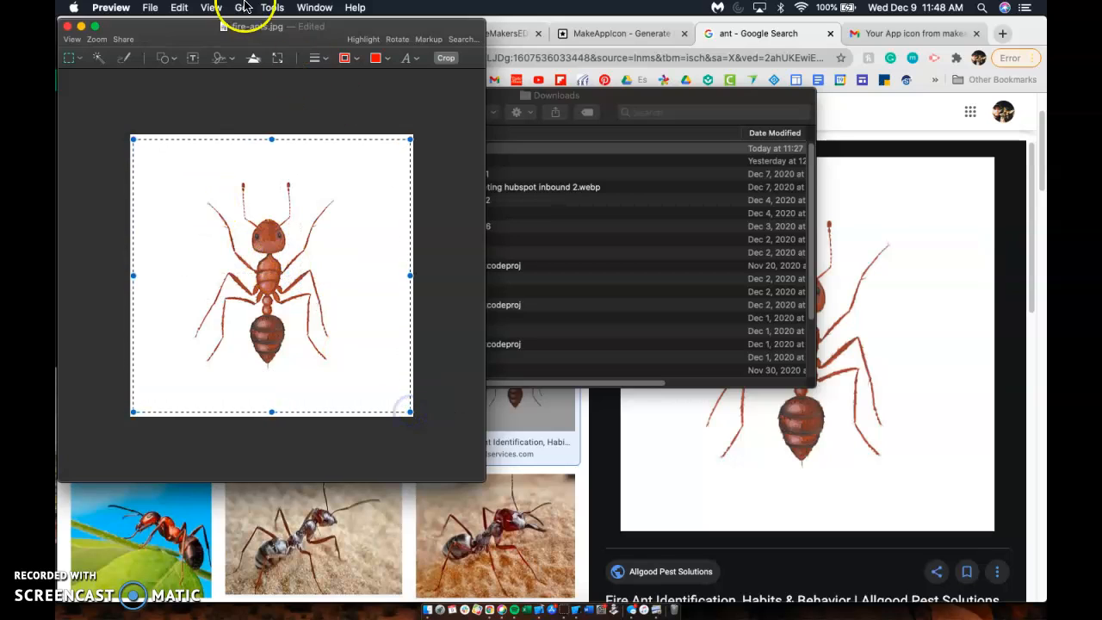
# Step: Check Tools for a crop option, clear the selection, and return to the MakeAppIcon page
pyautogui.click(273, 7)
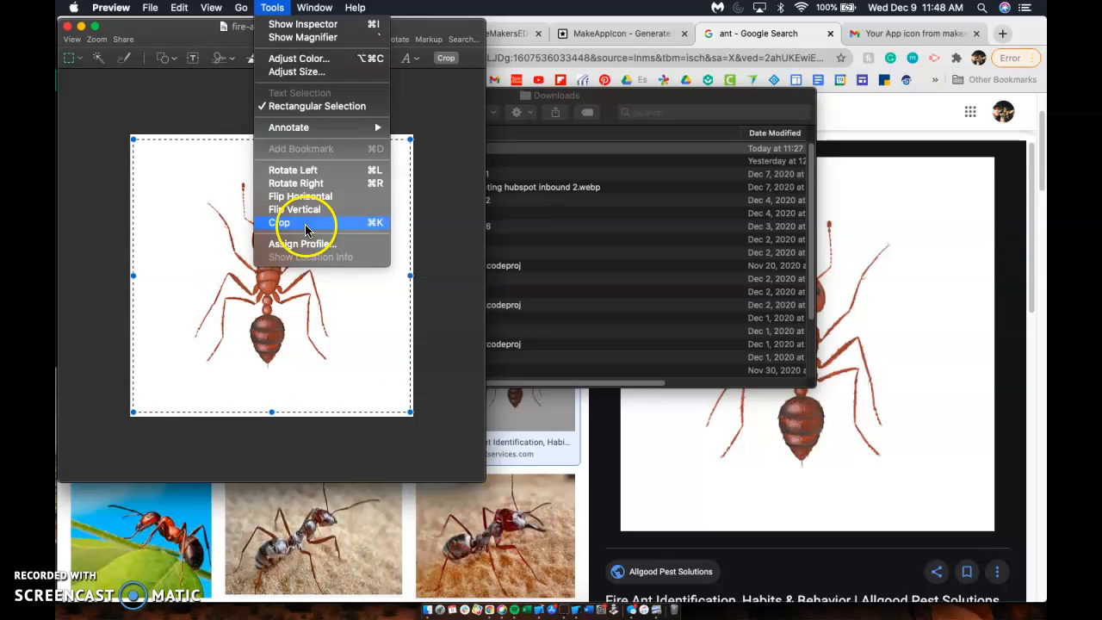
pyautogui.click(446, 224)
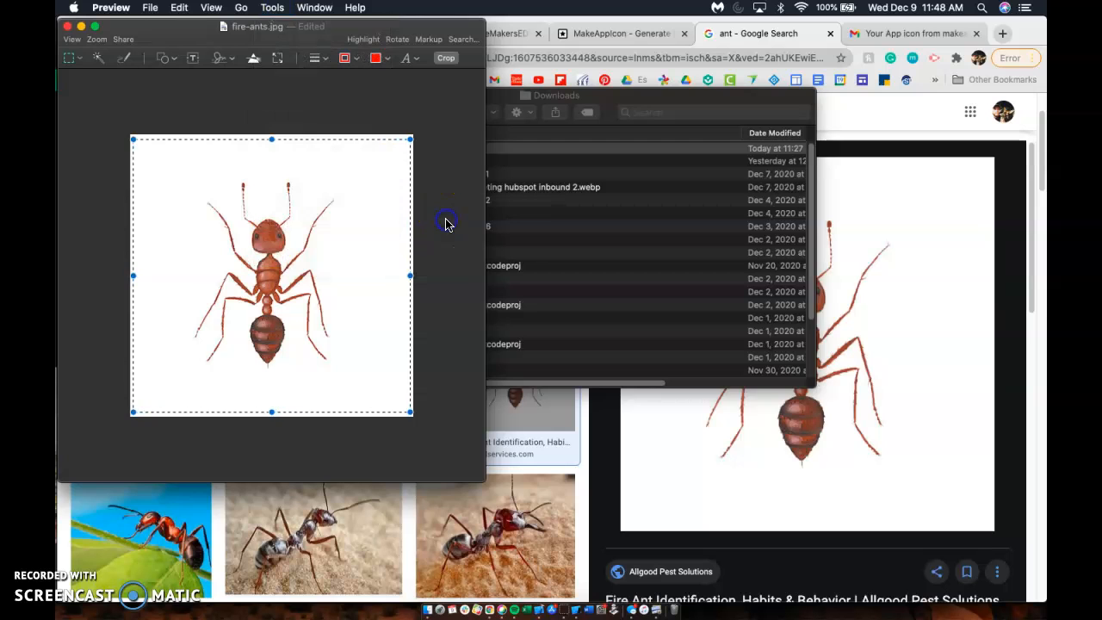
pyautogui.click(398, 141)
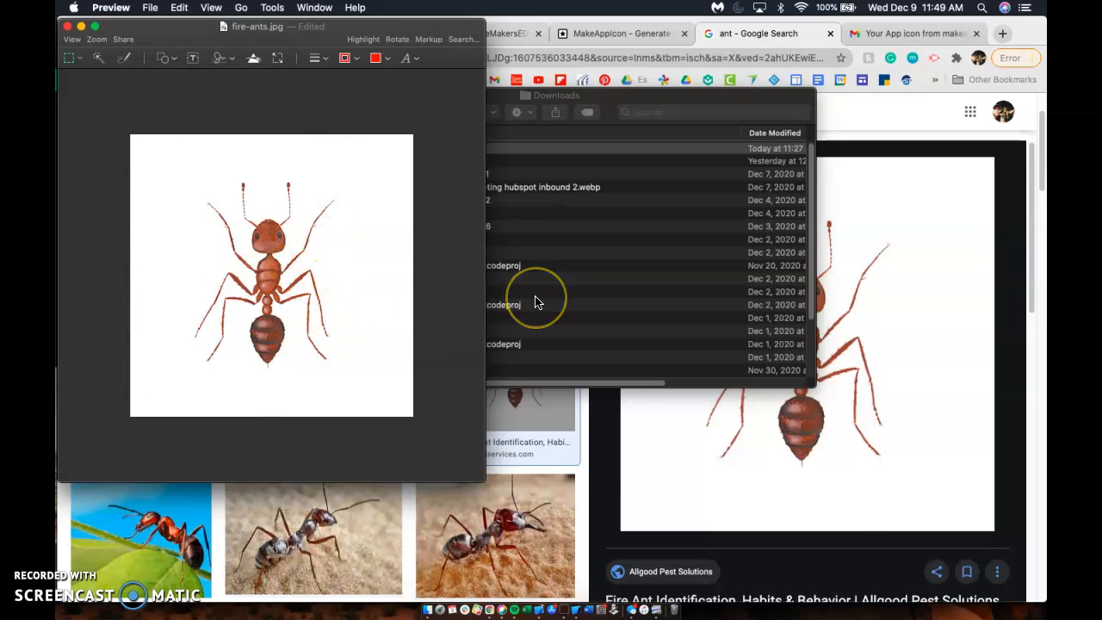
pyautogui.hotkey('ctrl', 'Right')
pyautogui.hotkey('ctrl', 'Left')
pyautogui.click(647, 31)
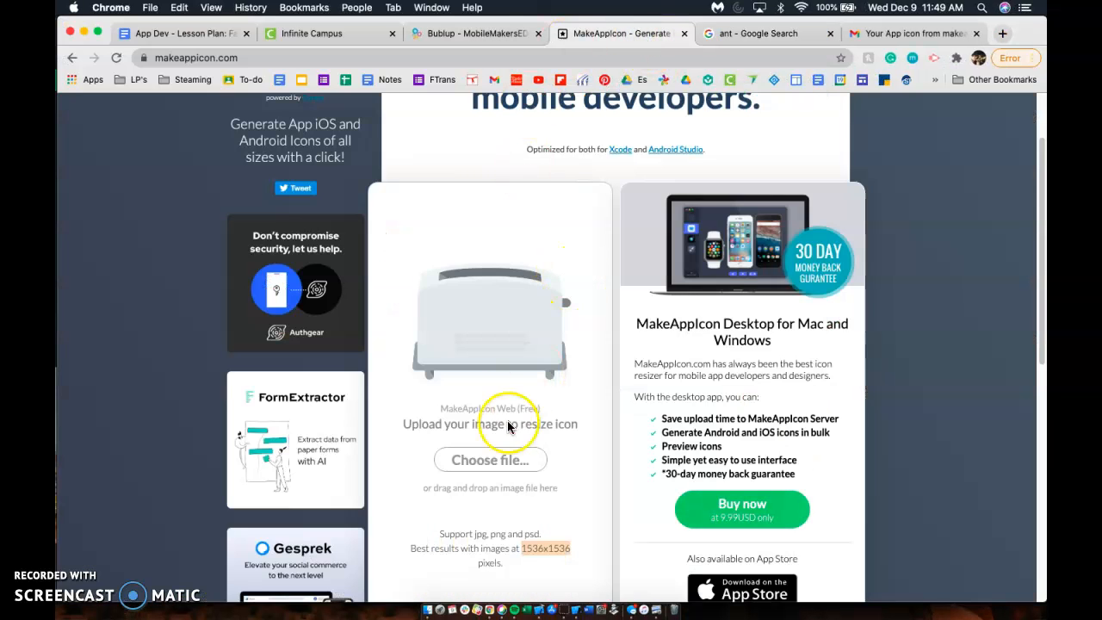
# Step: Upload fire-ants.jpg from the Downloads folder to MakeAppIcon
pyautogui.click(493, 460)
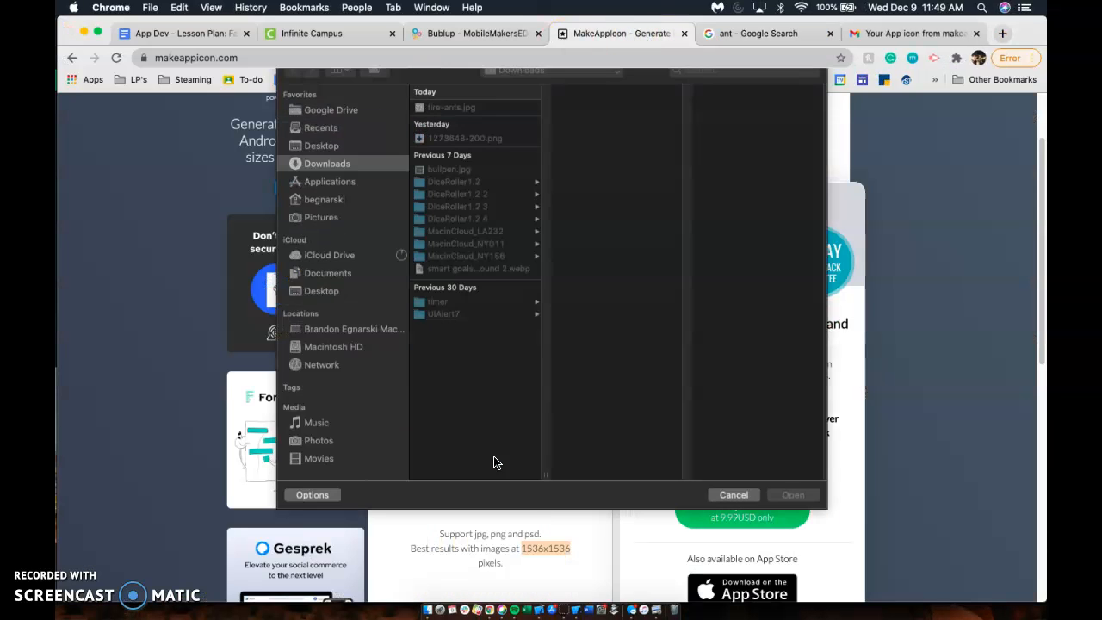
pyautogui.click(464, 123)
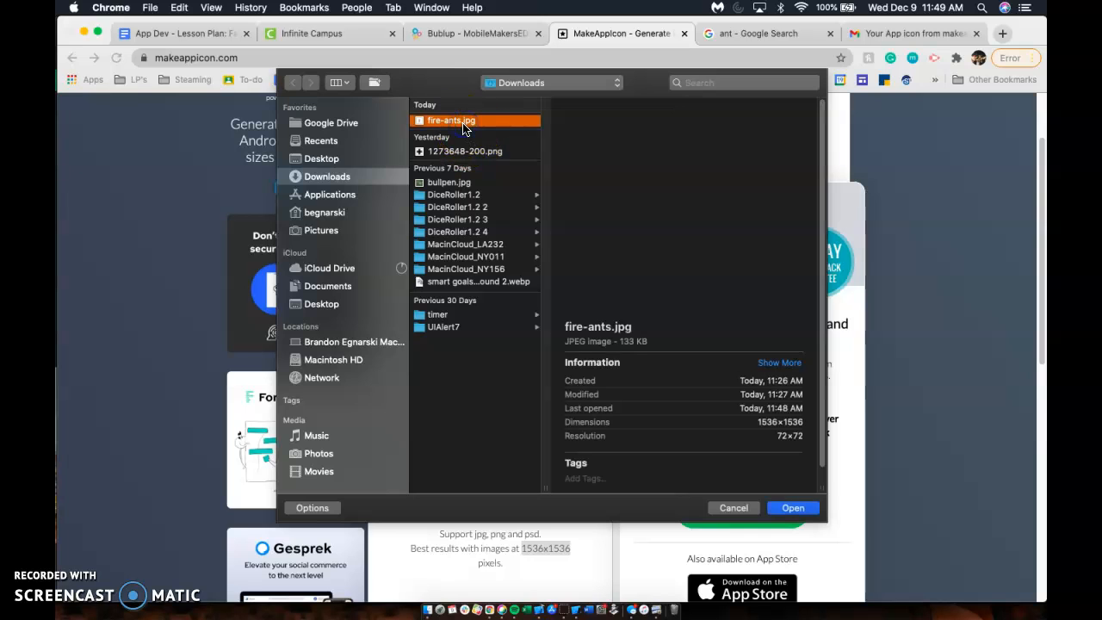
pyautogui.click(794, 508)
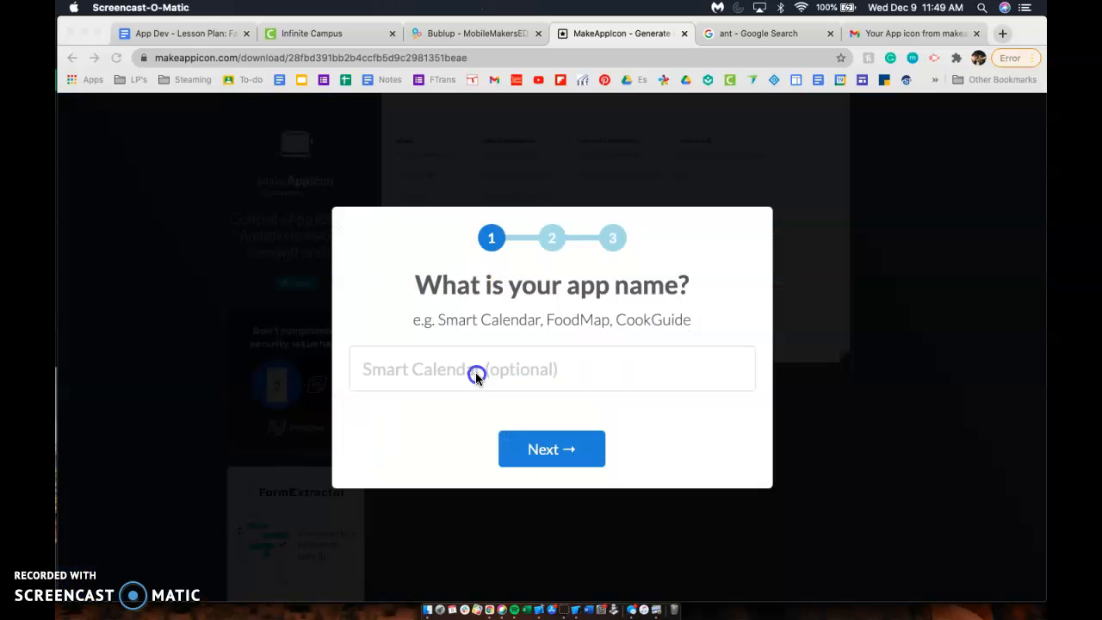
# Step: Answer the MakeAppIcon questions with app category Business, skipping keywords to start generating icons
pyautogui.click(476, 376)
pyautogui.click(552, 448)
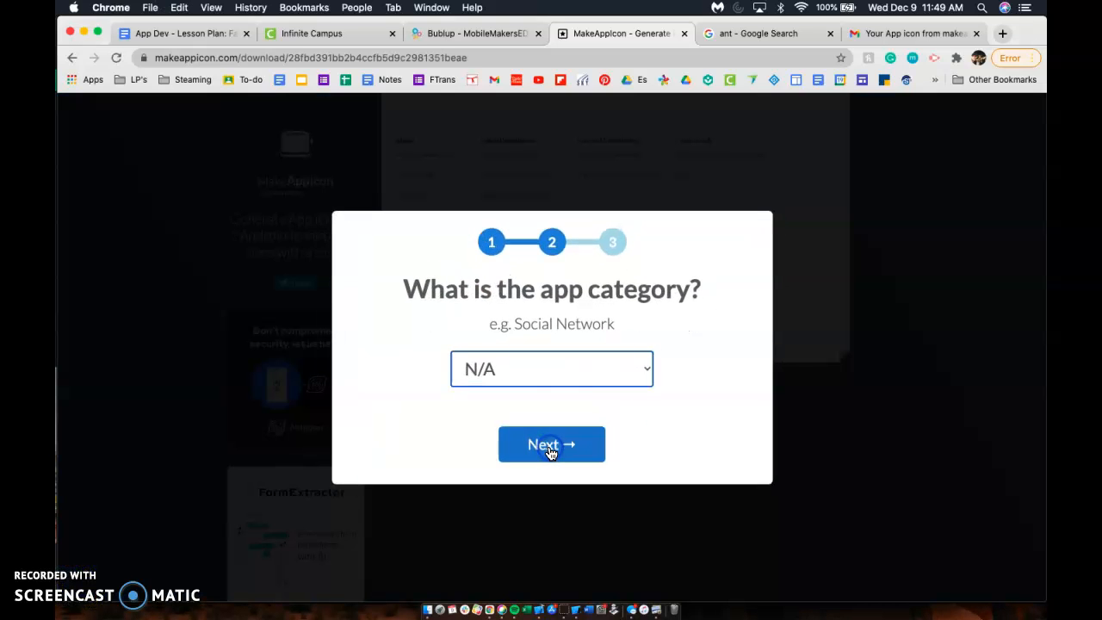
pyautogui.click(559, 401)
pyautogui.click(570, 375)
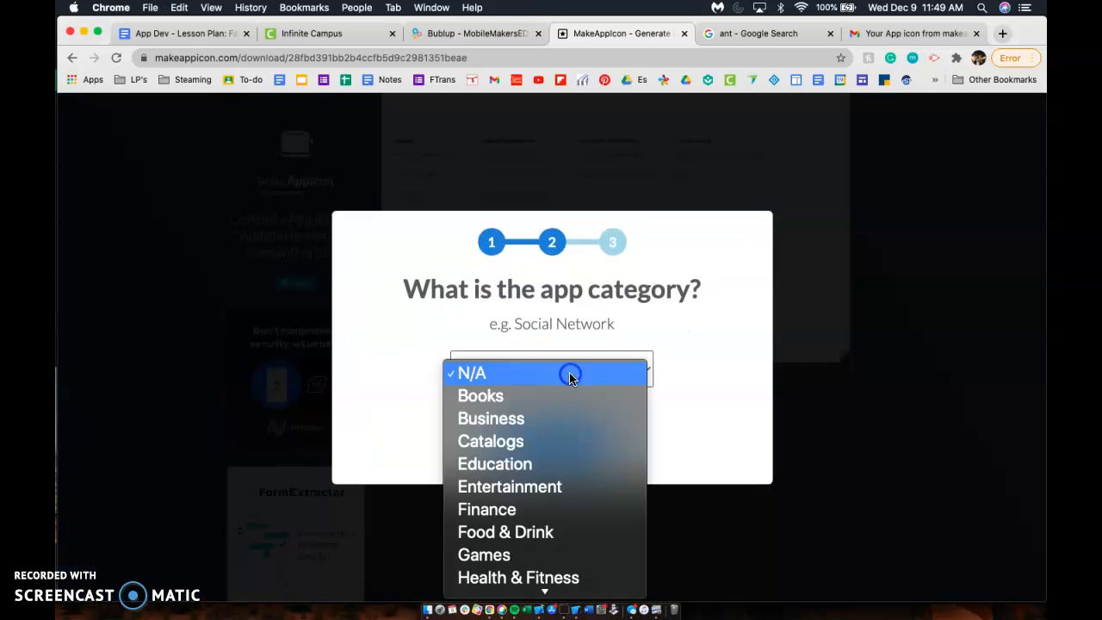
pyautogui.click(554, 420)
pyautogui.click(556, 435)
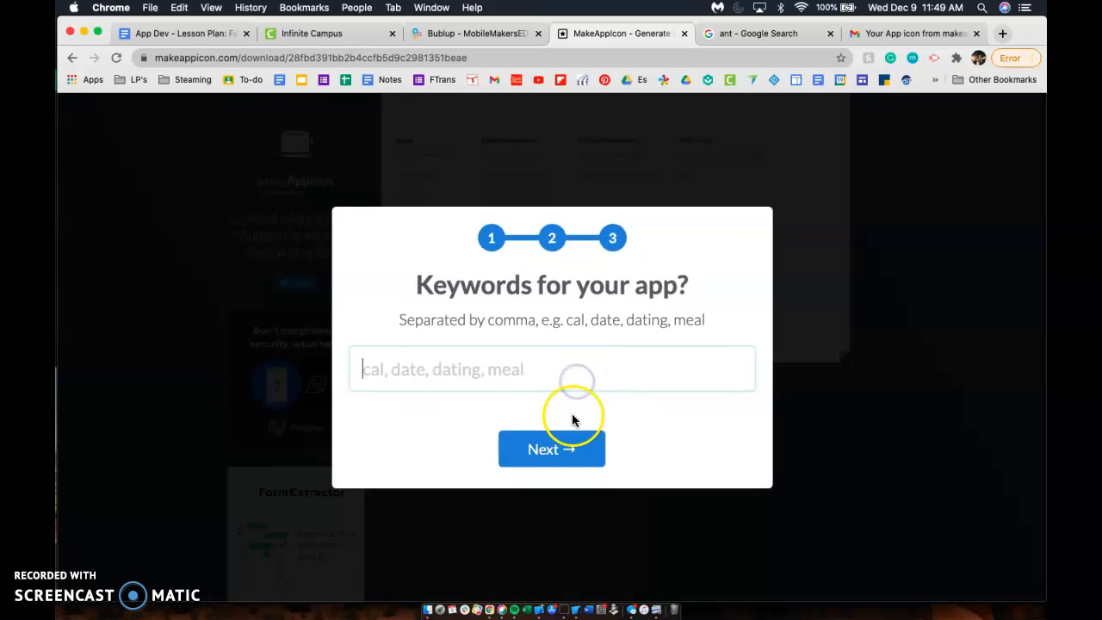
pyautogui.click(572, 446)
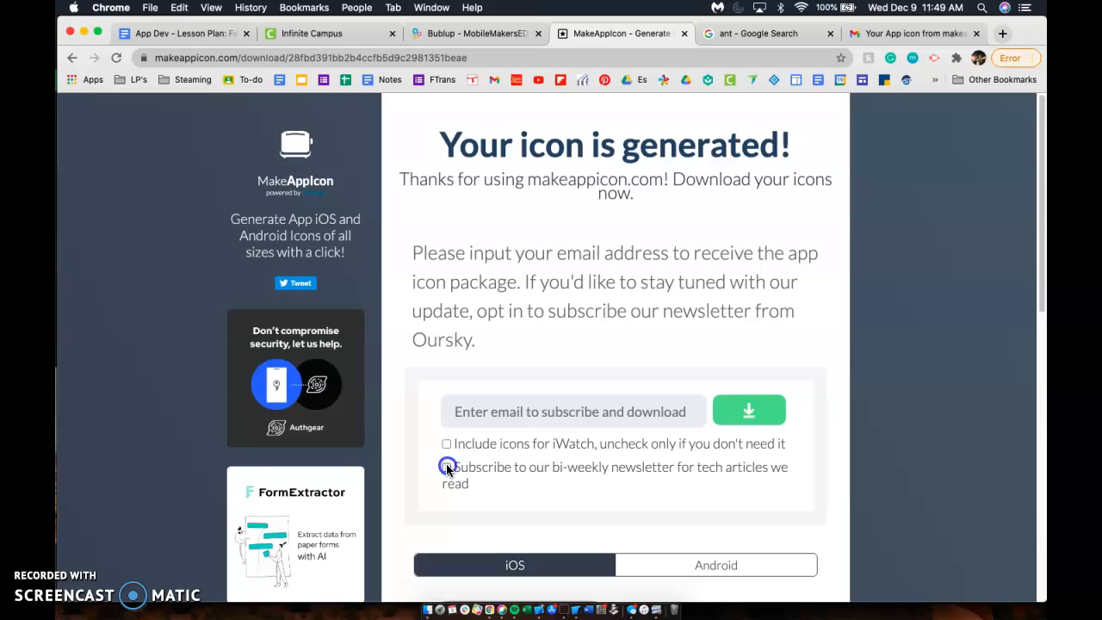
# Step: Enter an email address to receive the icon package, then open the mail in Gmail
pyautogui.click(477, 410)
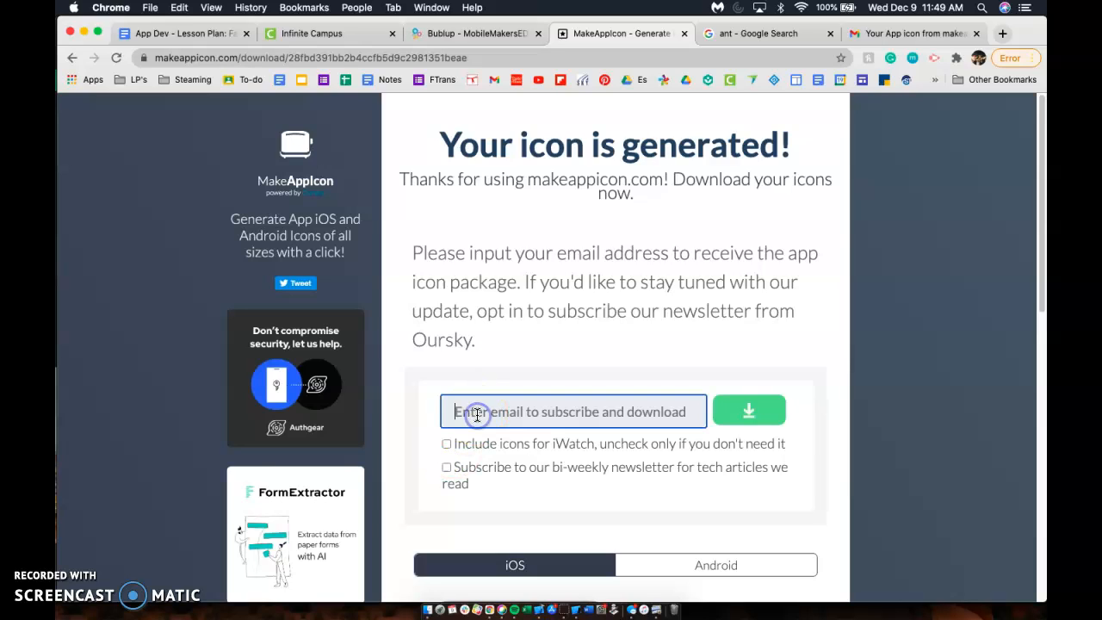
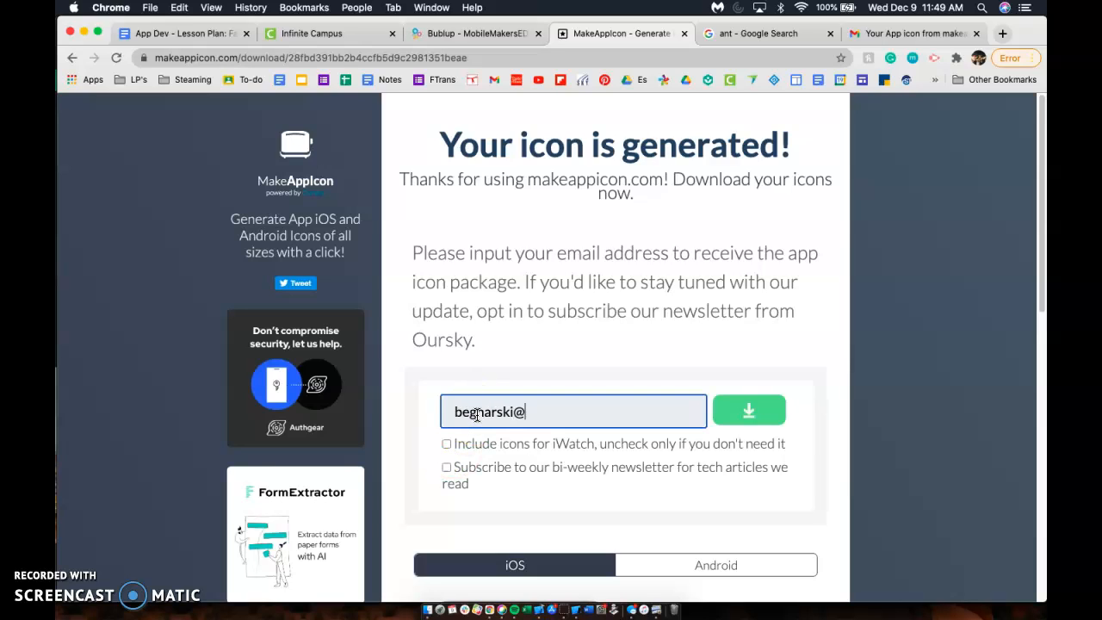
pyautogui.click(769, 408)
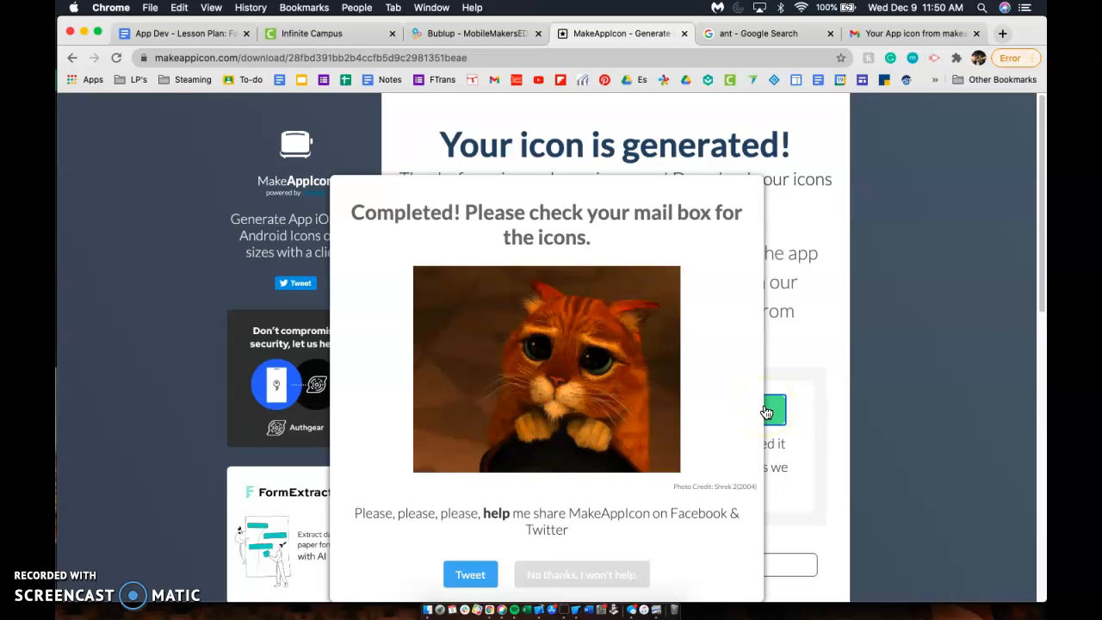
pyautogui.click(566, 579)
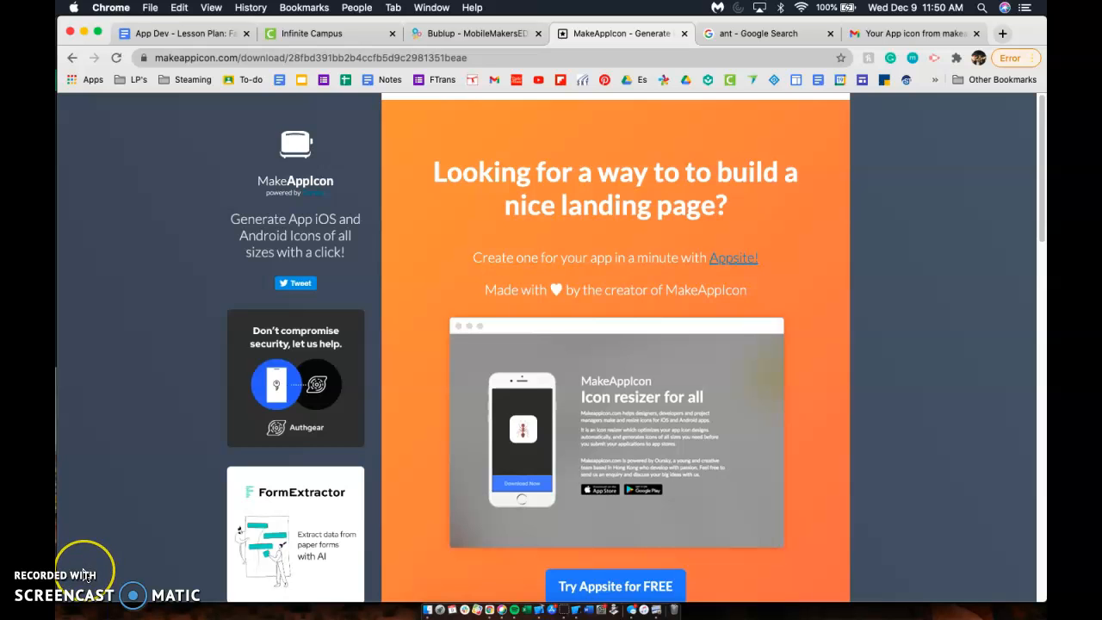
pyautogui.press('super+9')
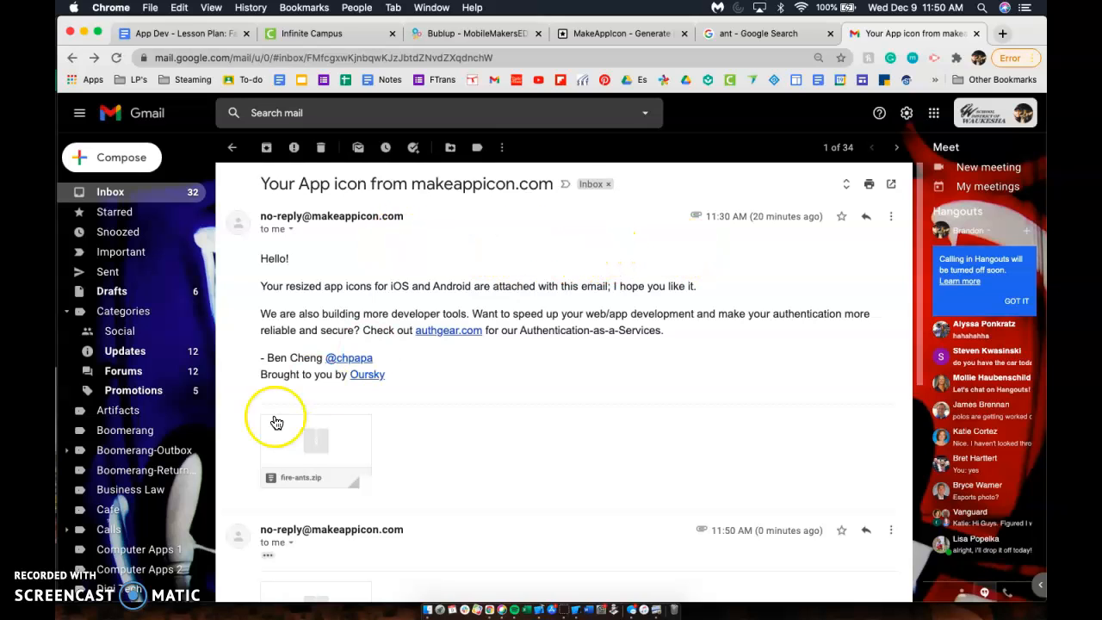
# Step: Download the fire-ants.zip attachment into Downloads and open it from the download shelf
pyautogui.moveTo(273, 468)
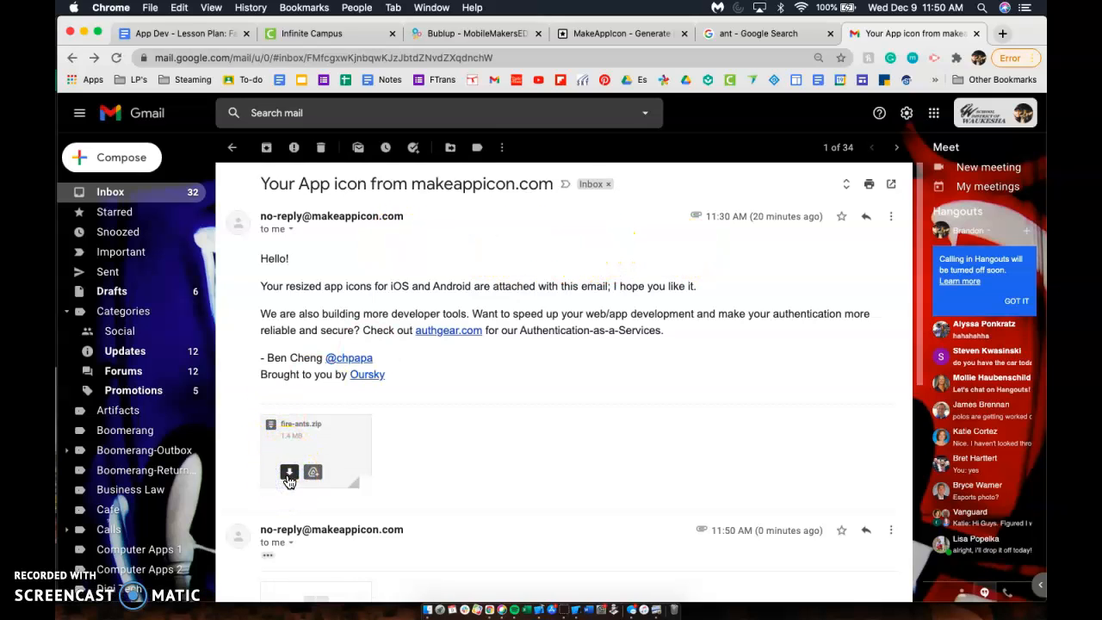
pyautogui.click(289, 473)
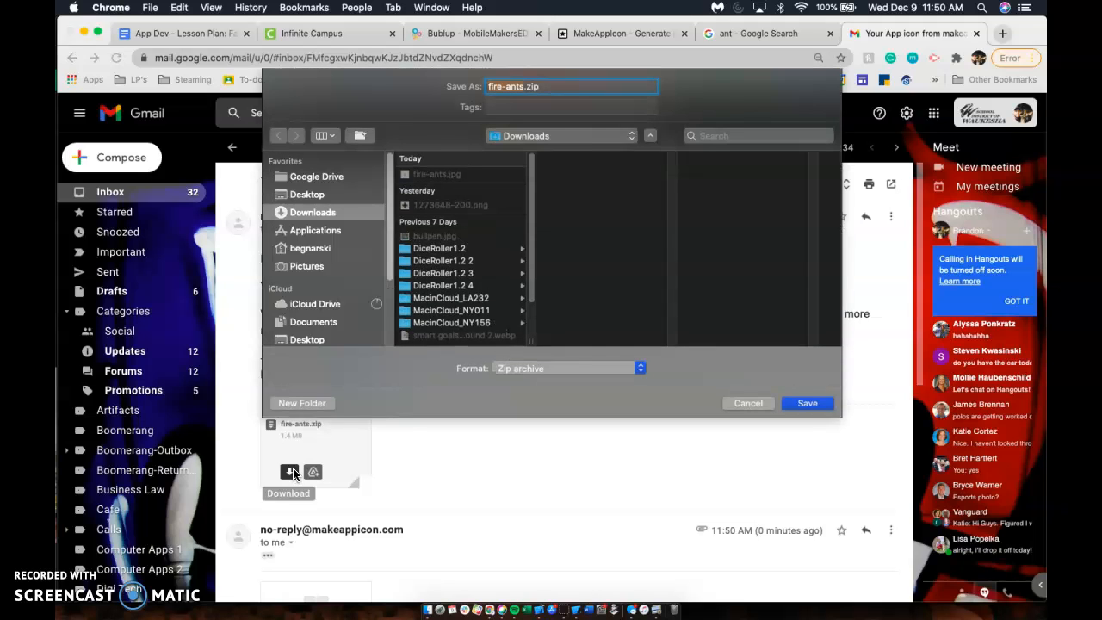
pyautogui.click(810, 402)
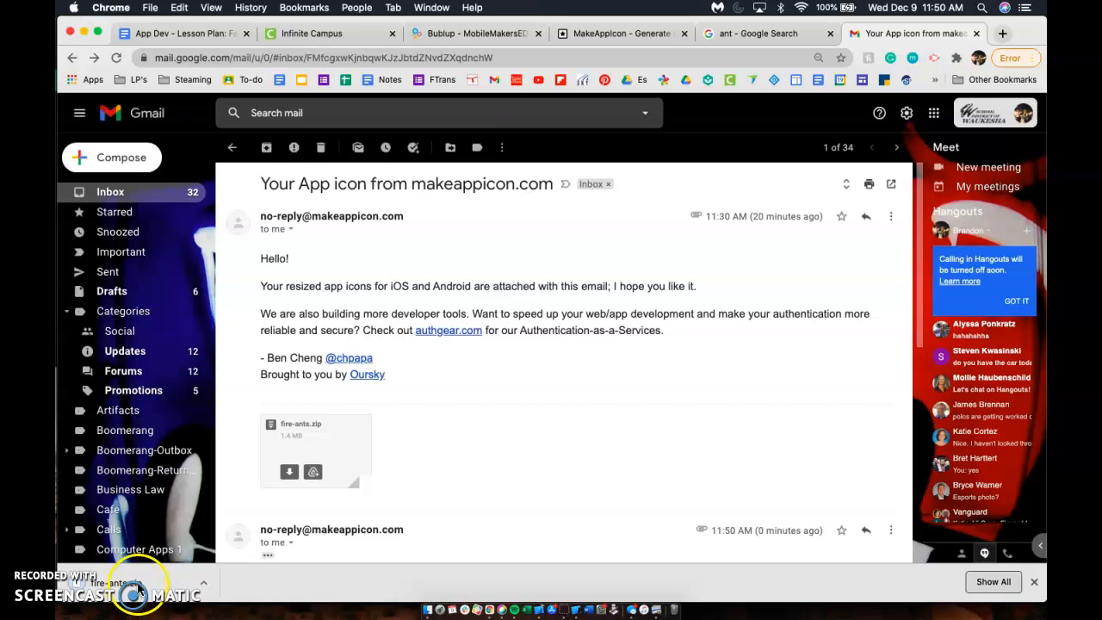
pyautogui.click(138, 587)
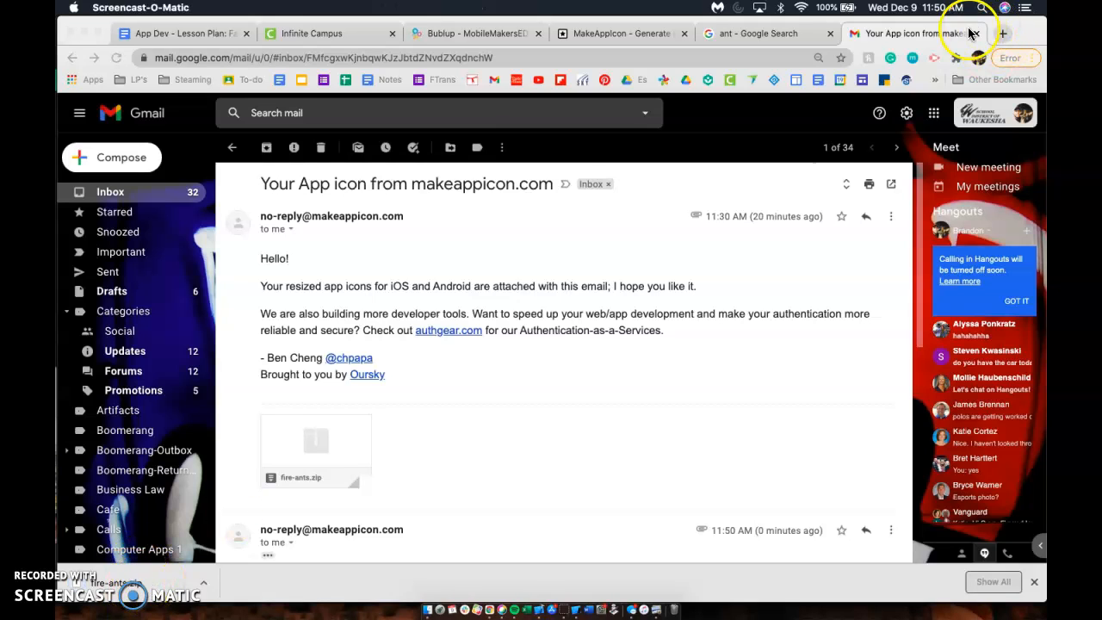
pyautogui.click(202, 587)
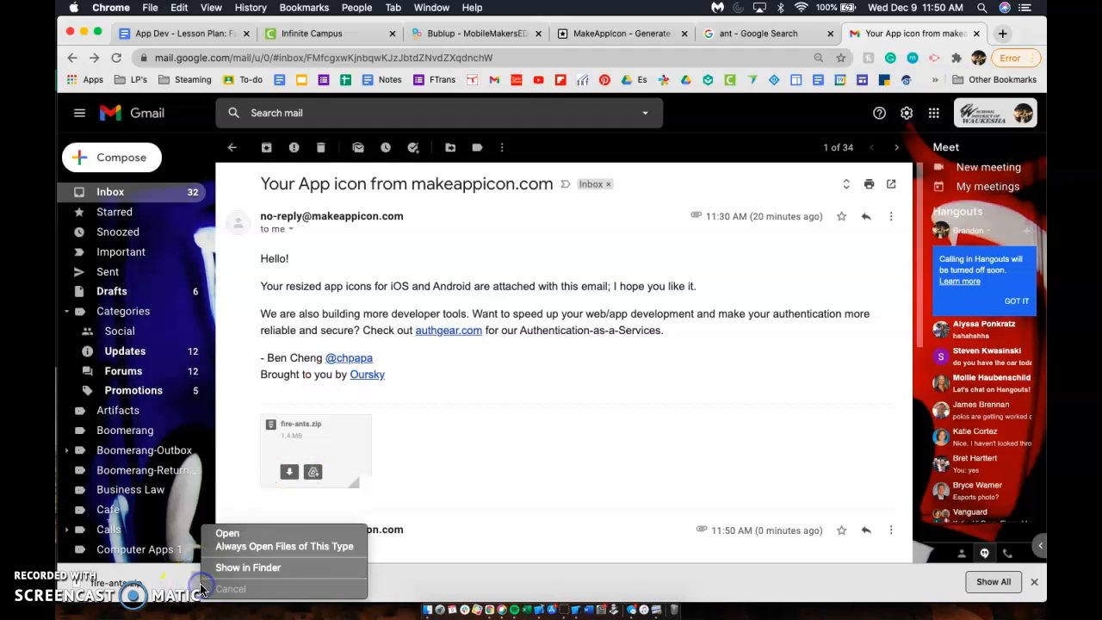
pyautogui.click(231, 530)
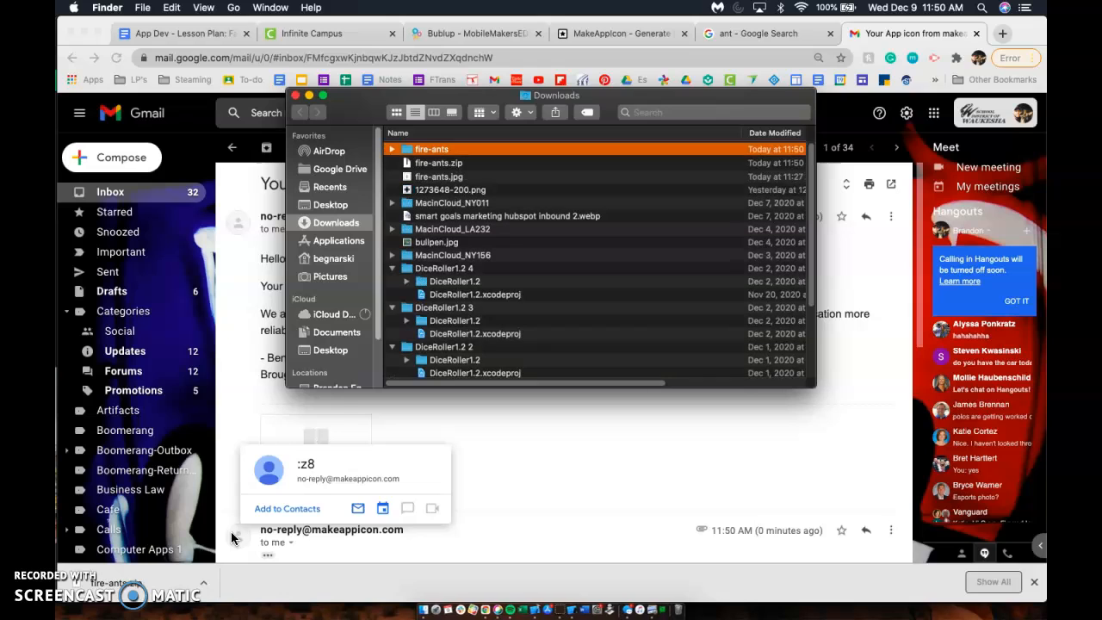
# Step: Expand the fire-ants folder and its ios subfolder in Finder to list the generated icons
pyautogui.click(393, 151)
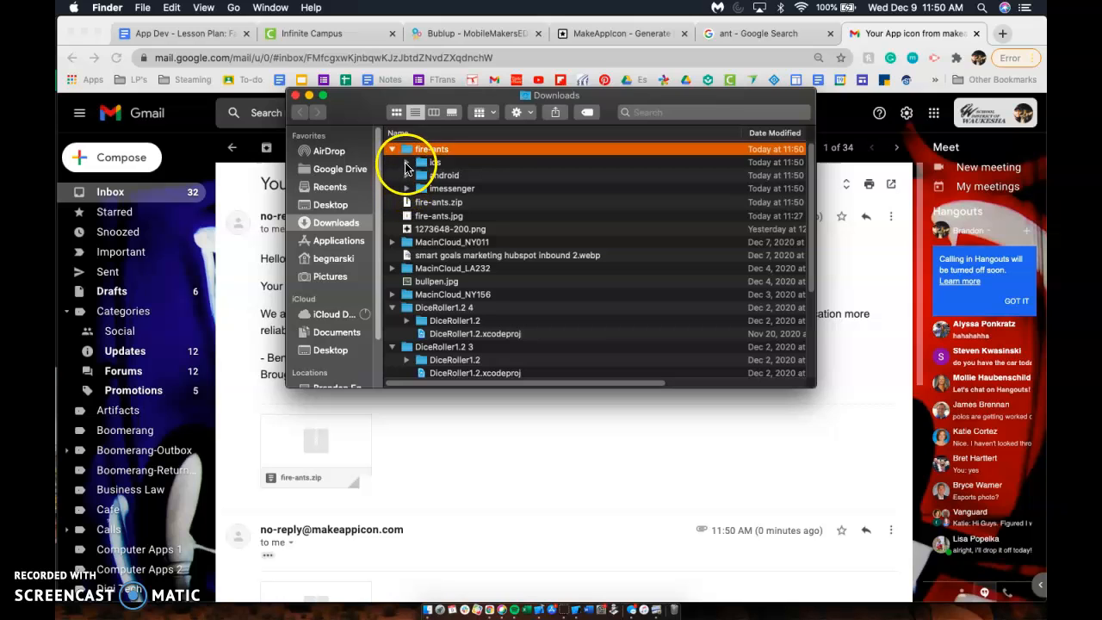
pyautogui.click(407, 163)
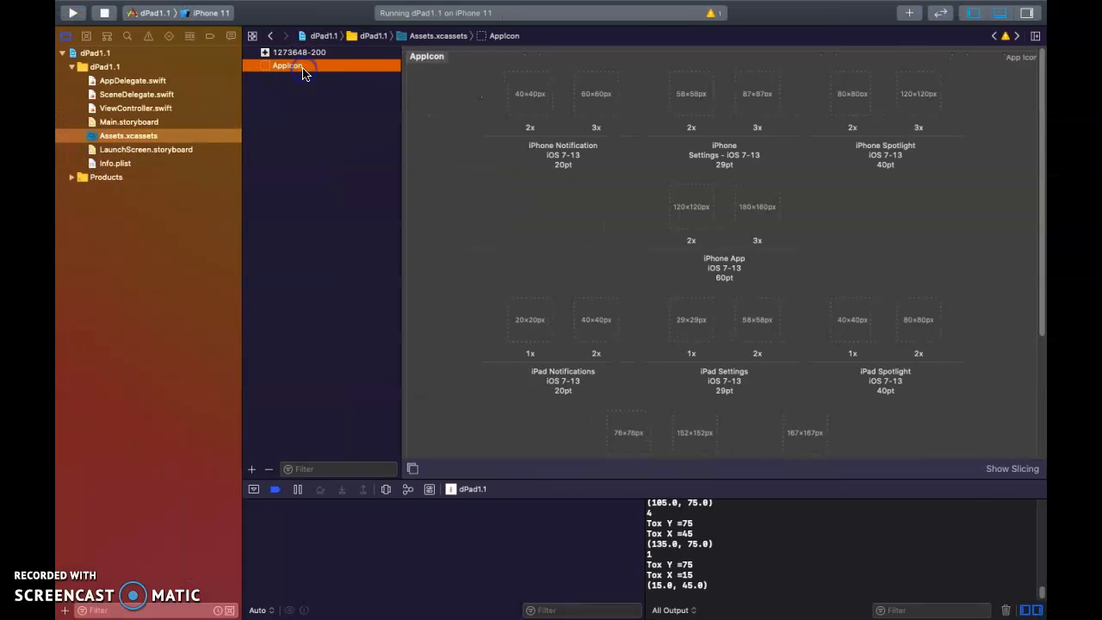
# Step: Delete the old AppIcon set from Assets.xcassets
pyautogui.click(304, 69)
pyautogui.press('BackSpace')
pyautogui.click(297, 102)
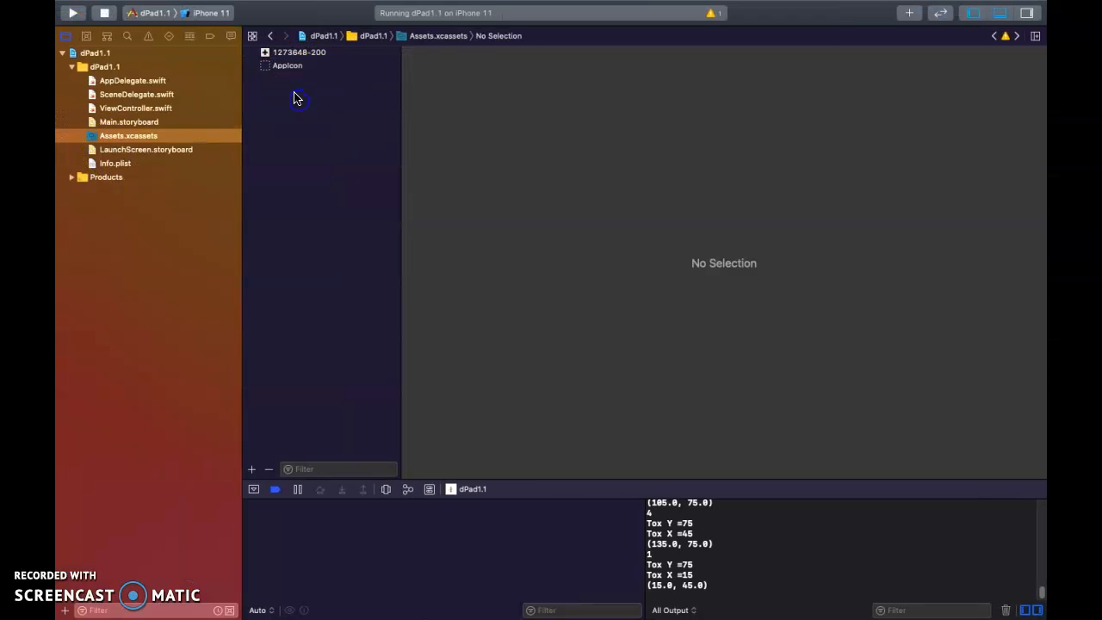
pyautogui.click(268, 69)
pyautogui.press('BackSpace')
pyautogui.click(315, 138)
# Step: Drag the generated AppIcon.appiconset from Finder into the project's asset catalog
pyautogui.hotkey('ctrl', 'Right')
pyautogui.moveTo(398, 209); pyautogui.dragTo(291, 81)
pyautogui.hotkey('ctrl', 'Left')
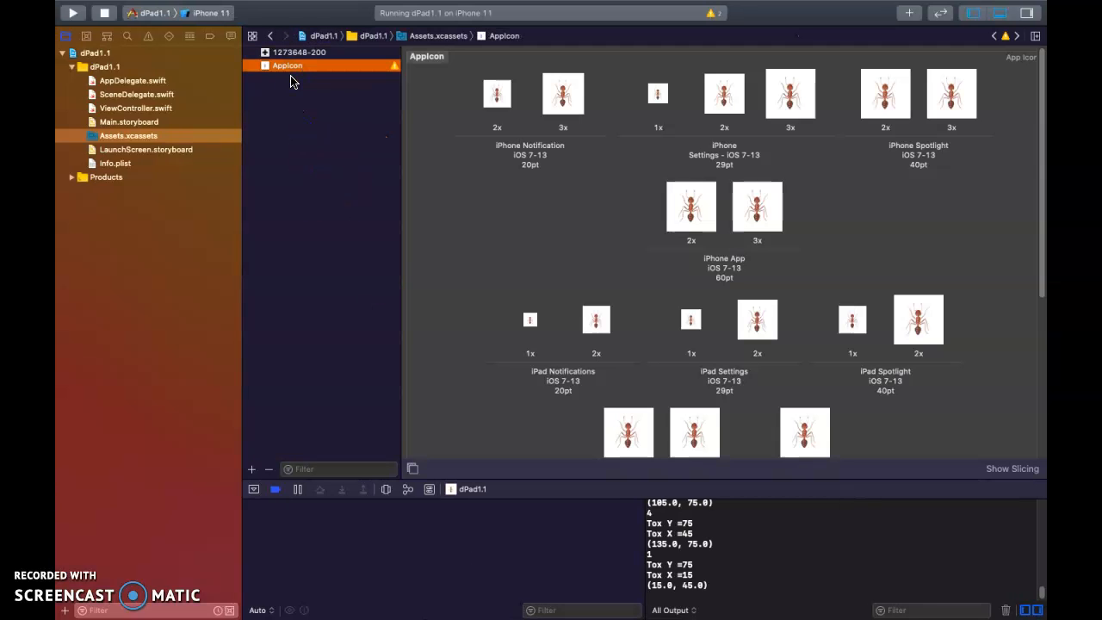
pyautogui.scroll(-10, 561, 185)
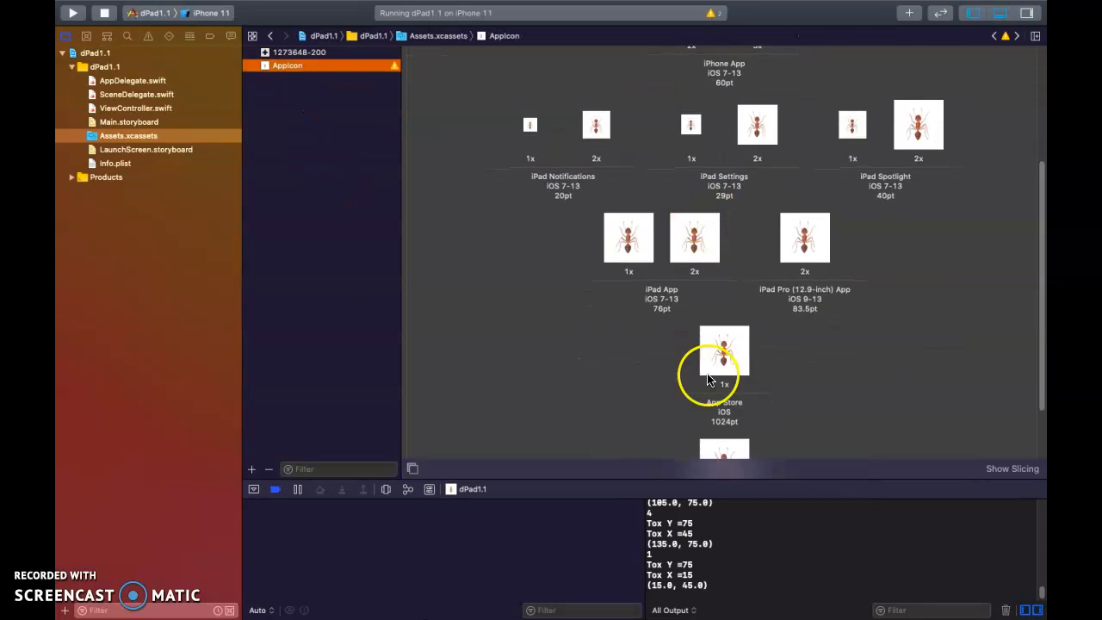
pyautogui.click(720, 381)
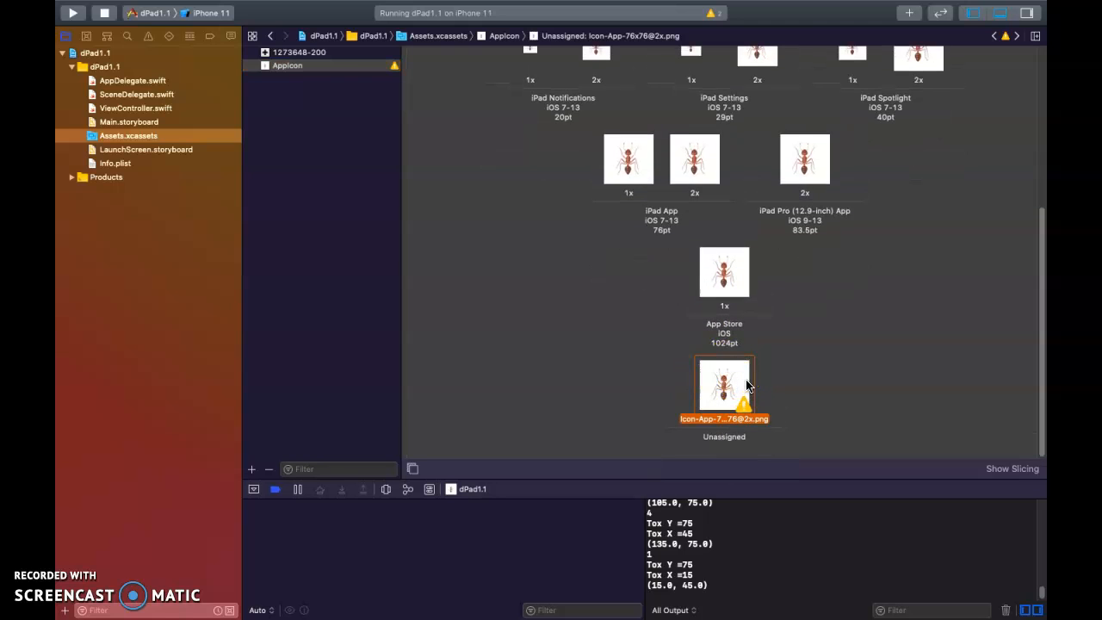
pyautogui.press('BackSpace')
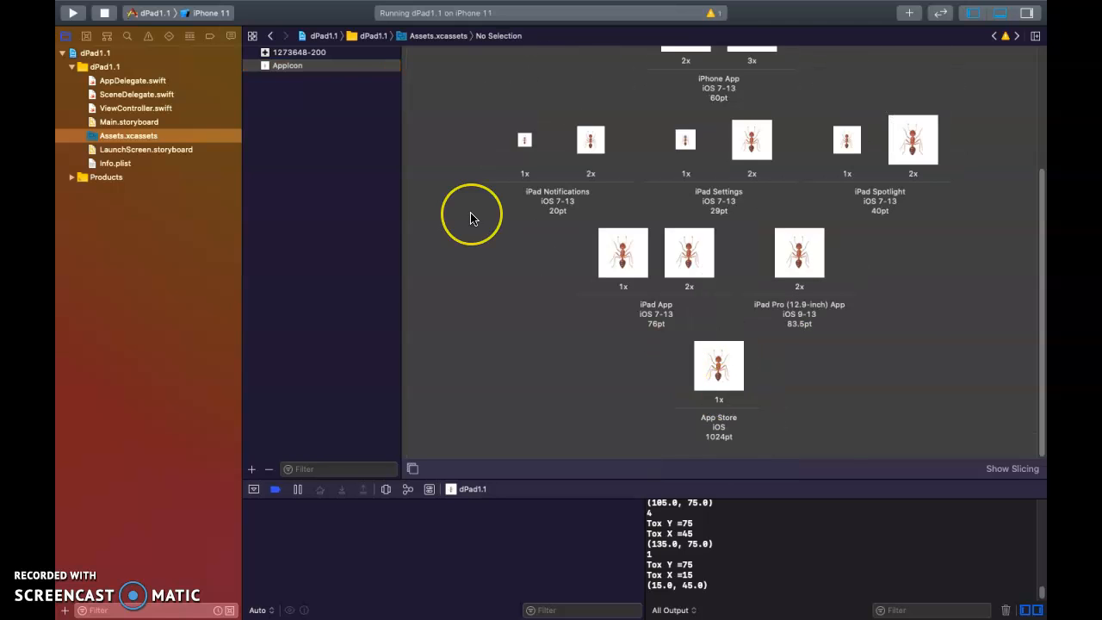
pyautogui.scroll(10, 471, 216)
pyautogui.click(73, 14)
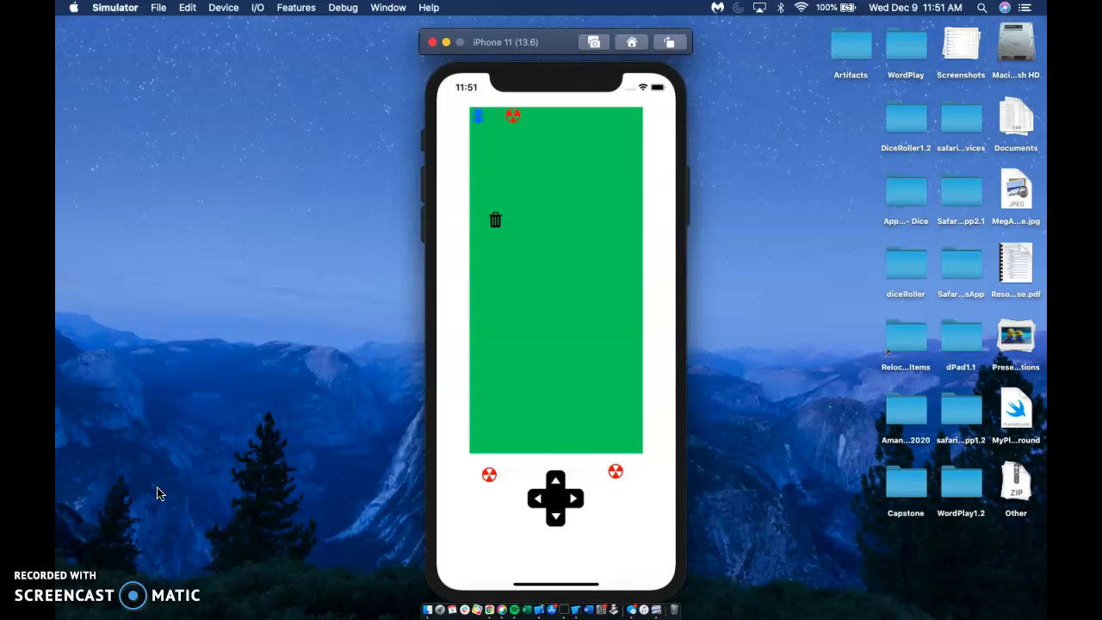
# Step: Steer the blue sprite into the trash can, dismiss the Winner alert, and find the dPad1.1 ant icon on Home
pyautogui.click(555, 516)
pyautogui.click(553, 517)
pyautogui.click(553, 516)
pyautogui.click(553, 516)
pyautogui.click(574, 498)
pyautogui.click(520, 361)
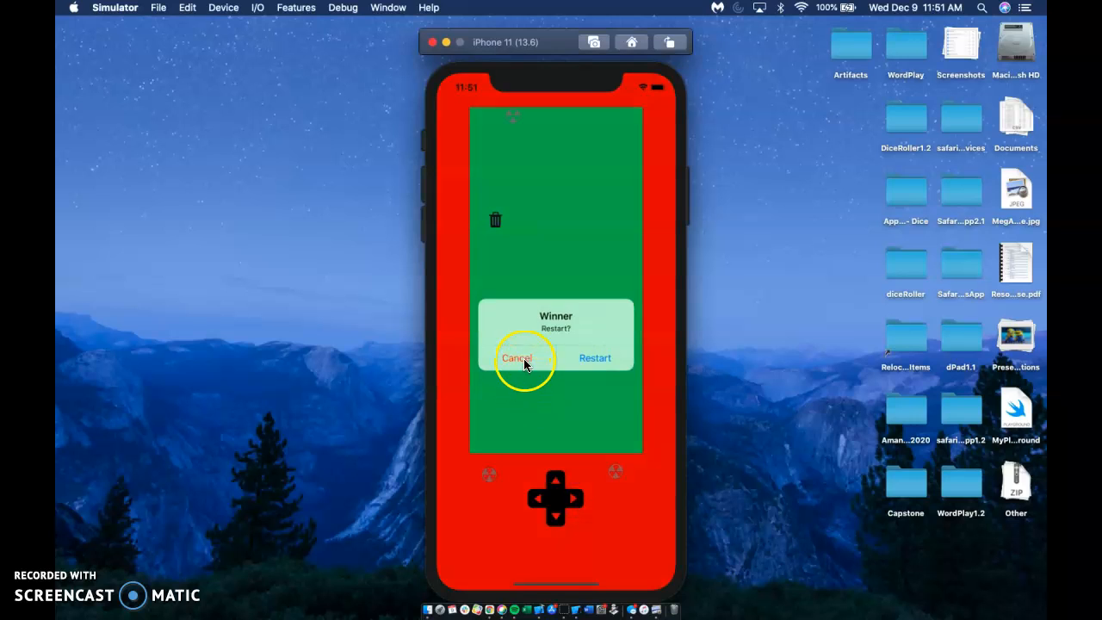
pyautogui.click(546, 353)
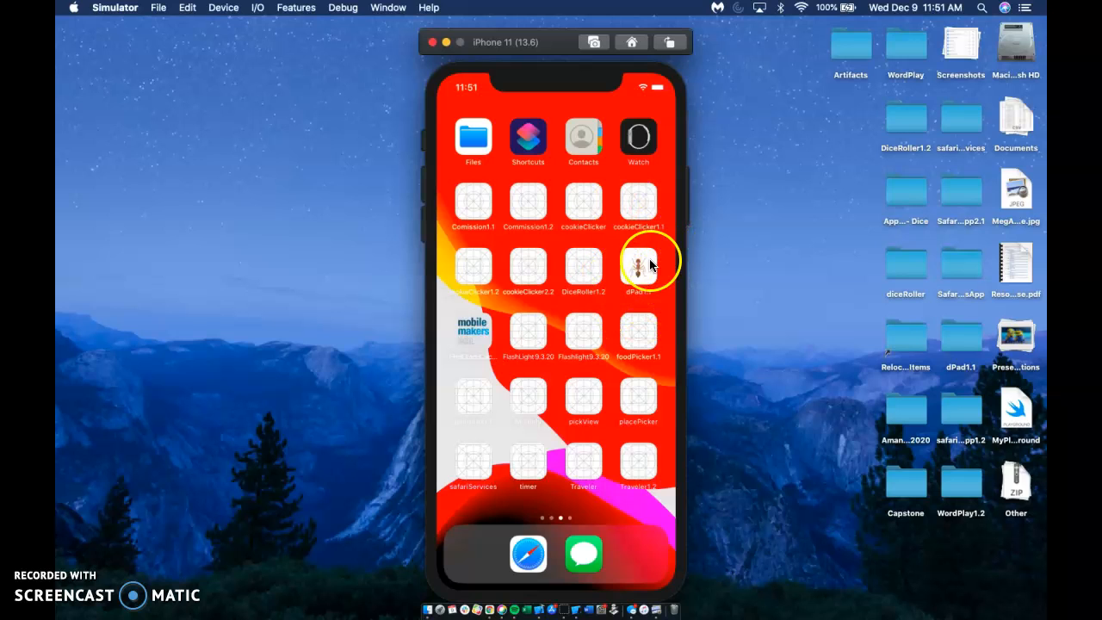
pyautogui.click(622, 304)
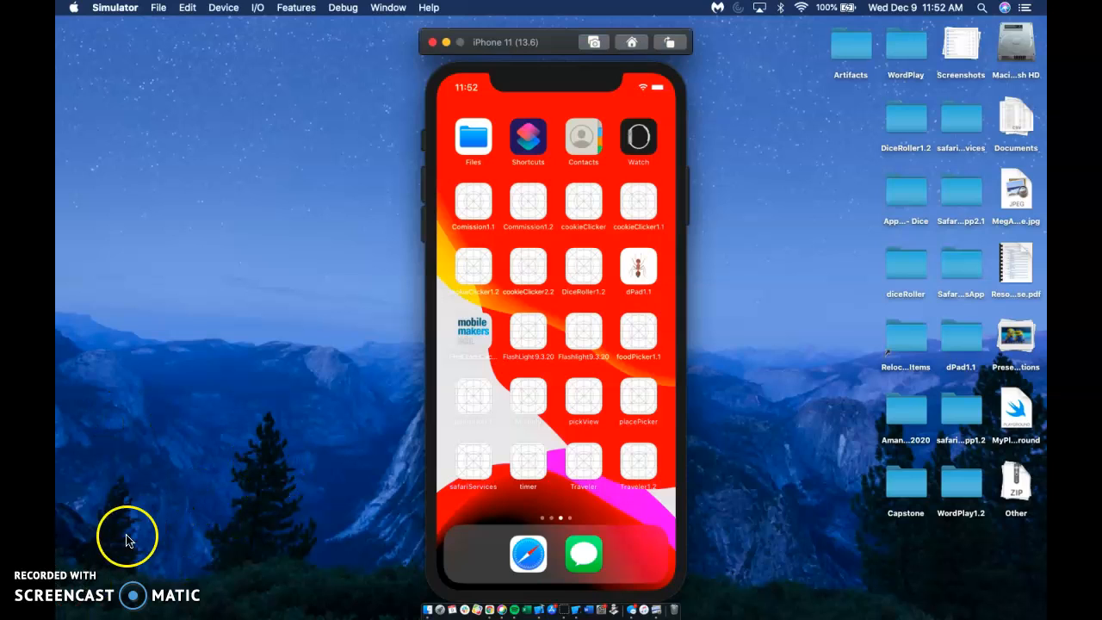